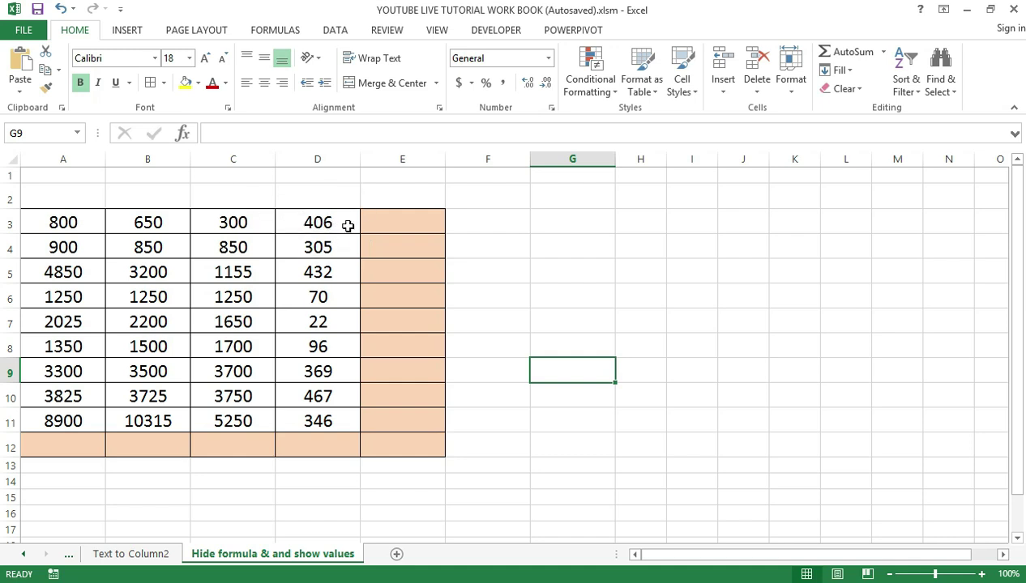
Enter =SUM(A3:D3) in E3 to total the first row as 2156
click(399, 223)
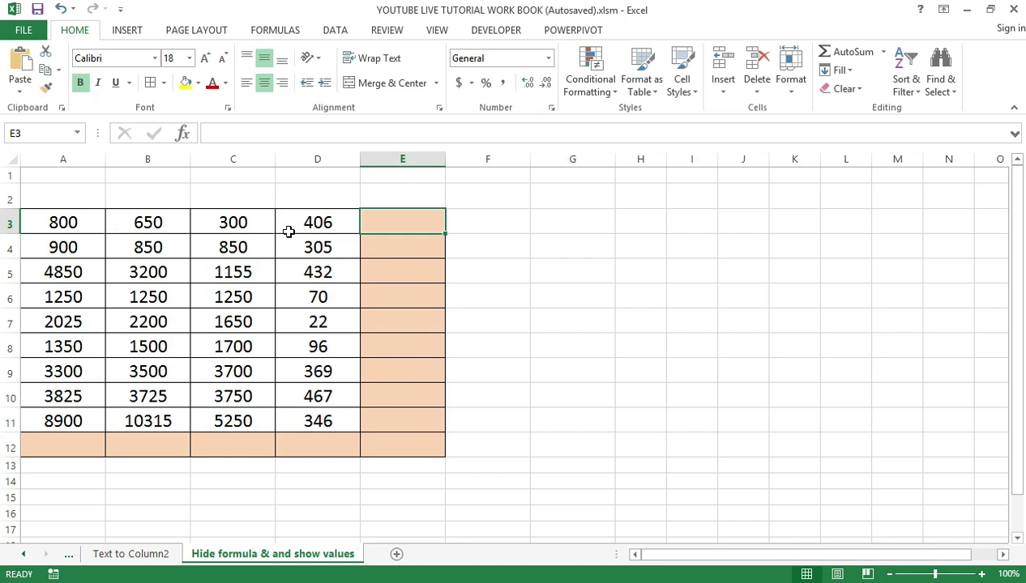
text(=)
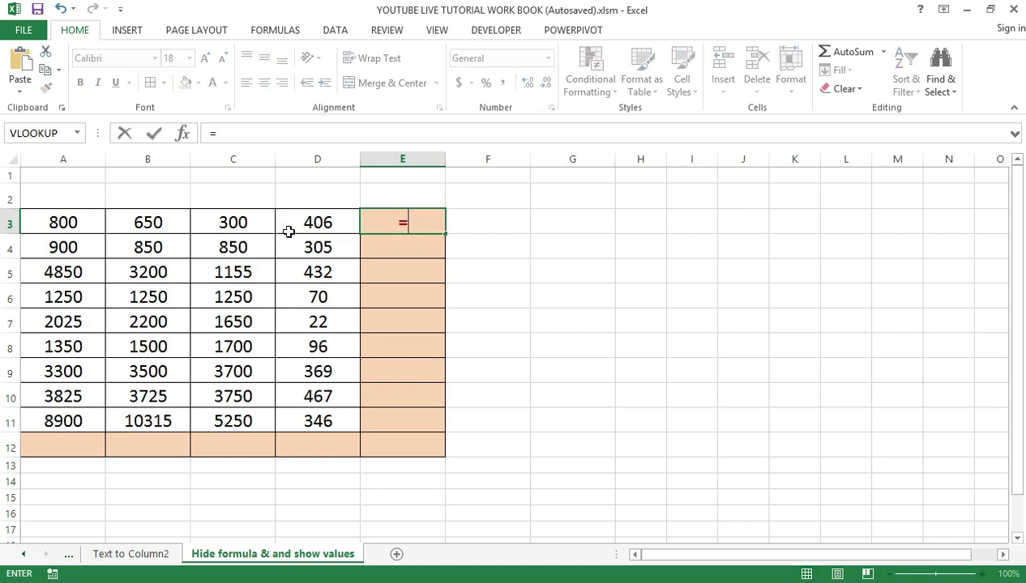
text(sum)
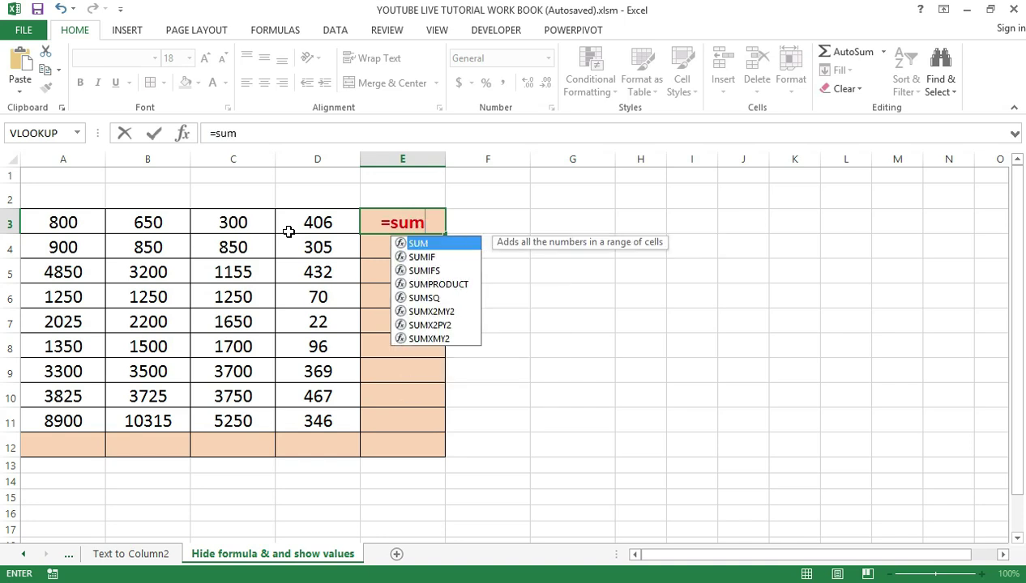
text(()
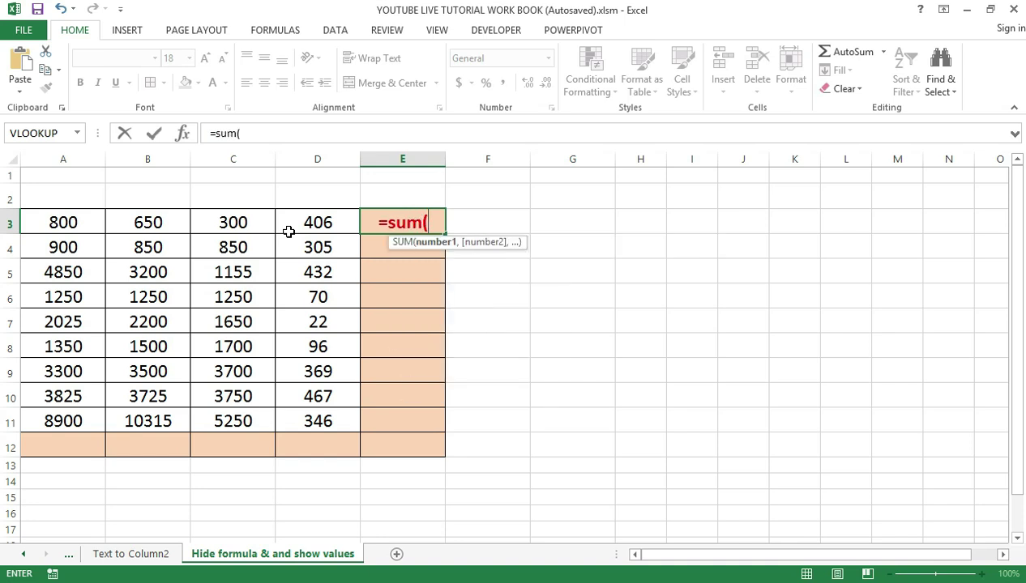
click(73, 225)
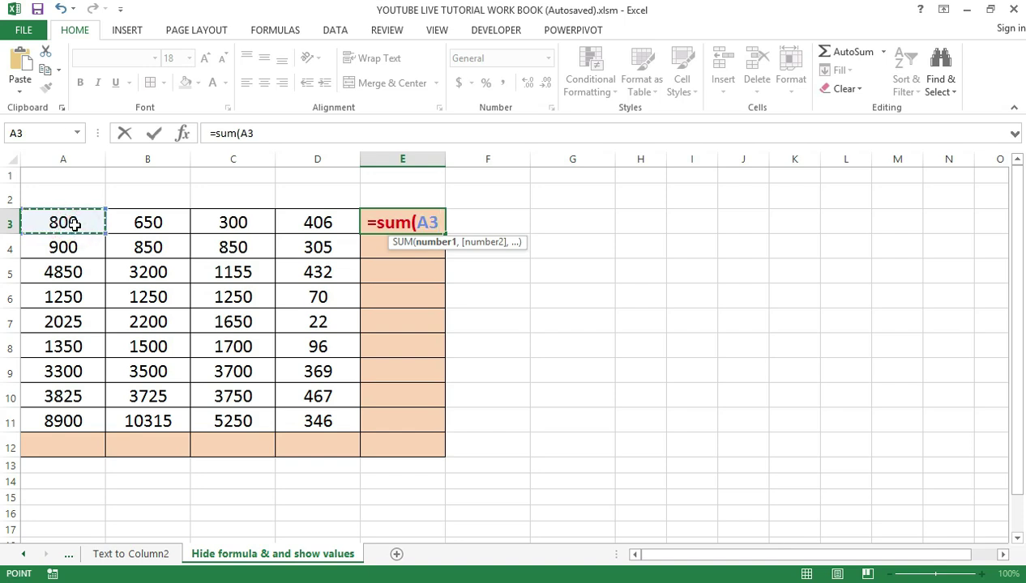
key(Right)
key(Right)
key(Right)
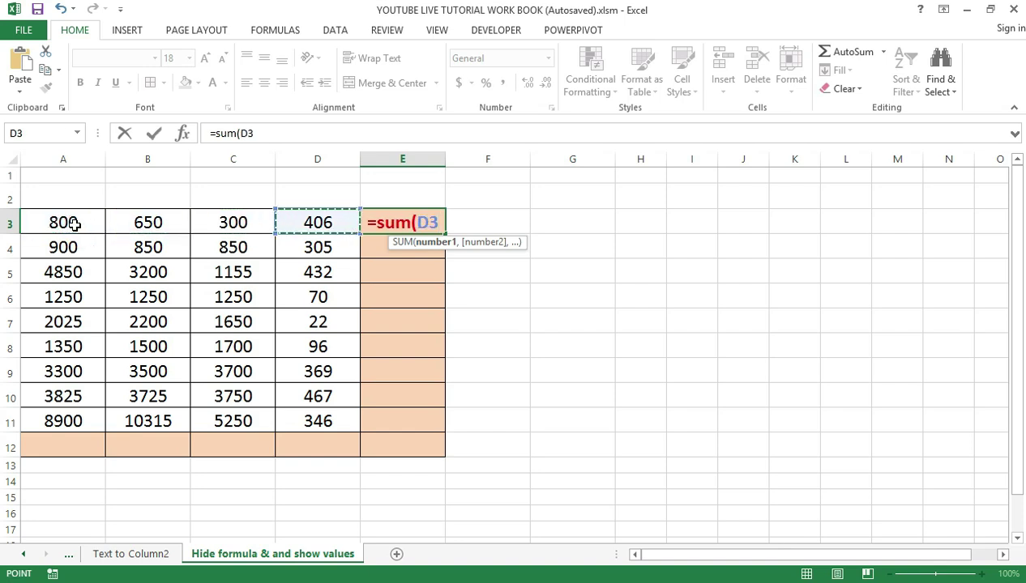
key(Left)
key(Left)
key(Left)
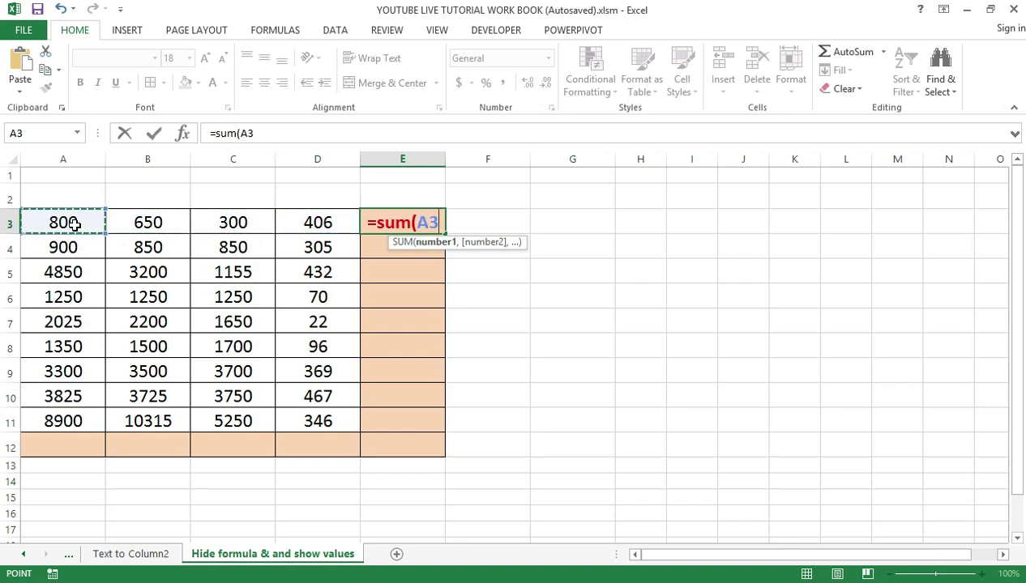
drag(73, 224, 289, 224)
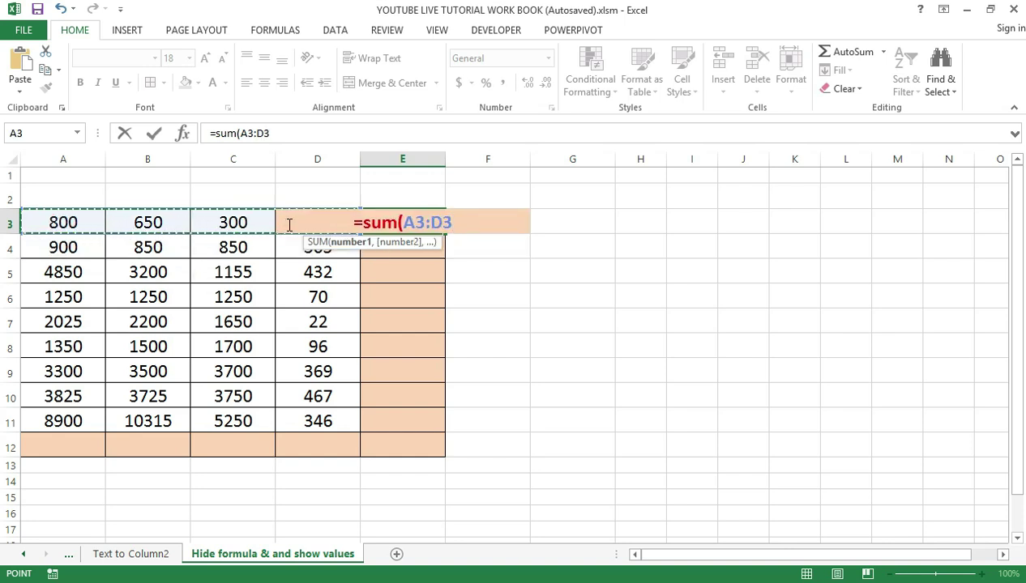
text())
key(Return)
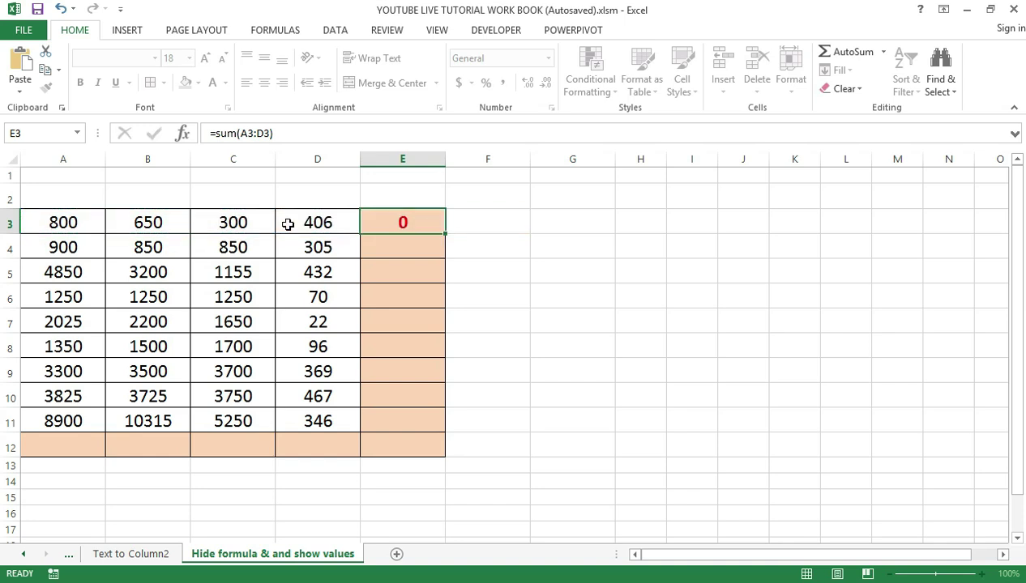
Fill the E3 SUM formula down through E12 for every row's total
click(399, 219)
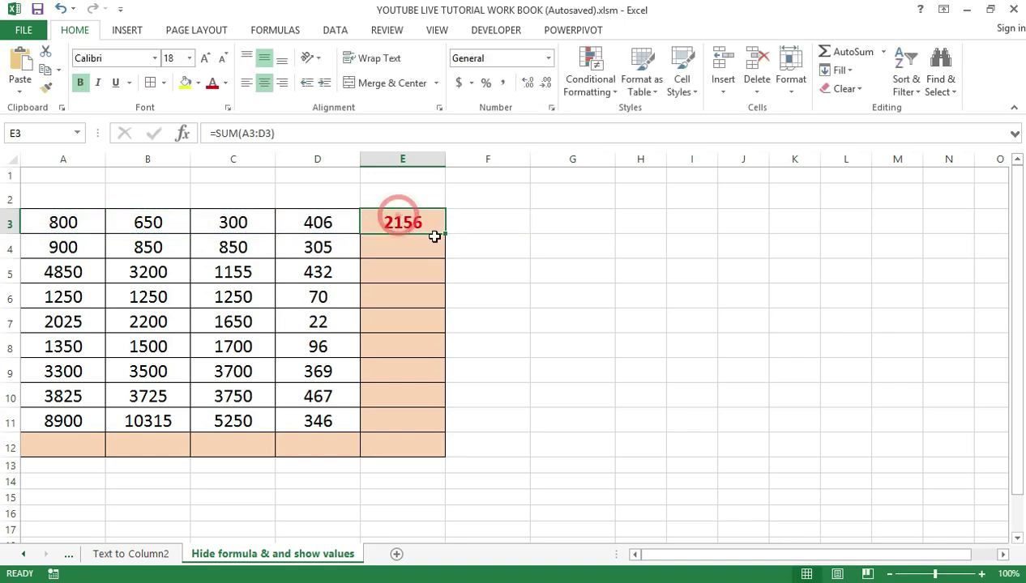
click(445, 234)
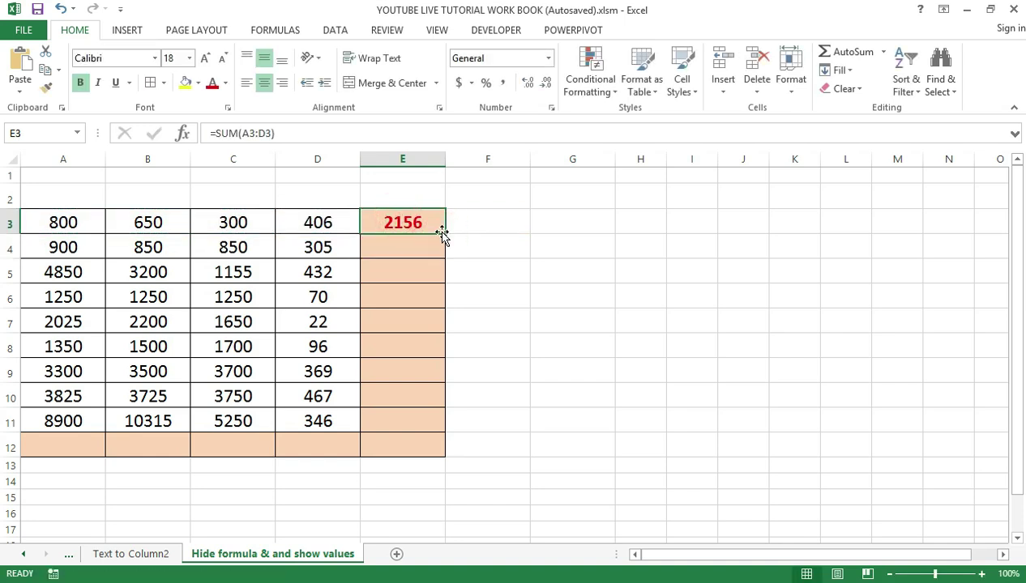
drag(442, 234, 438, 447)
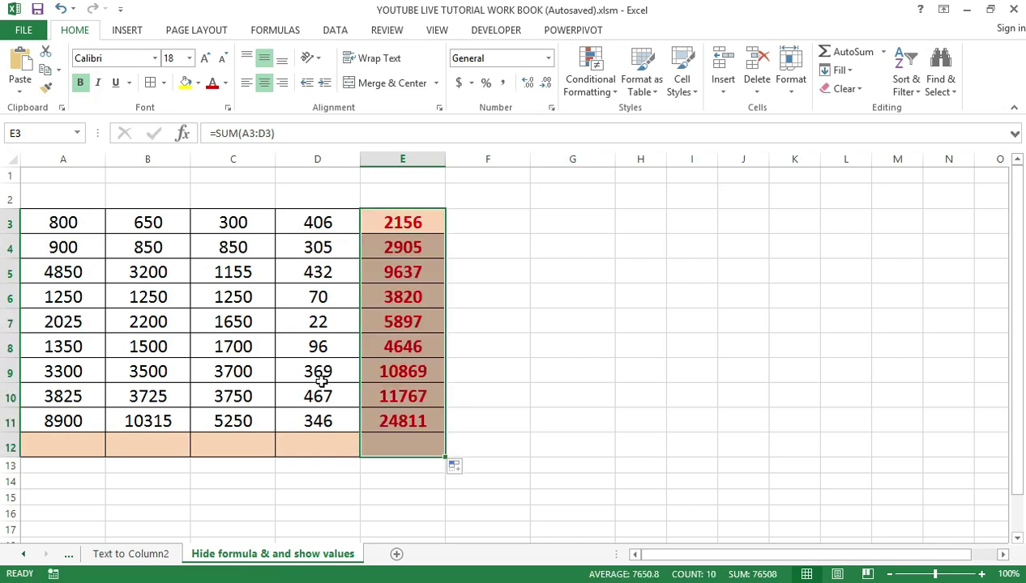
AutoSum A3:D11 into row 12, giving 27200, 27190, 19605, 2513 and grand total 76508
click(61, 443)
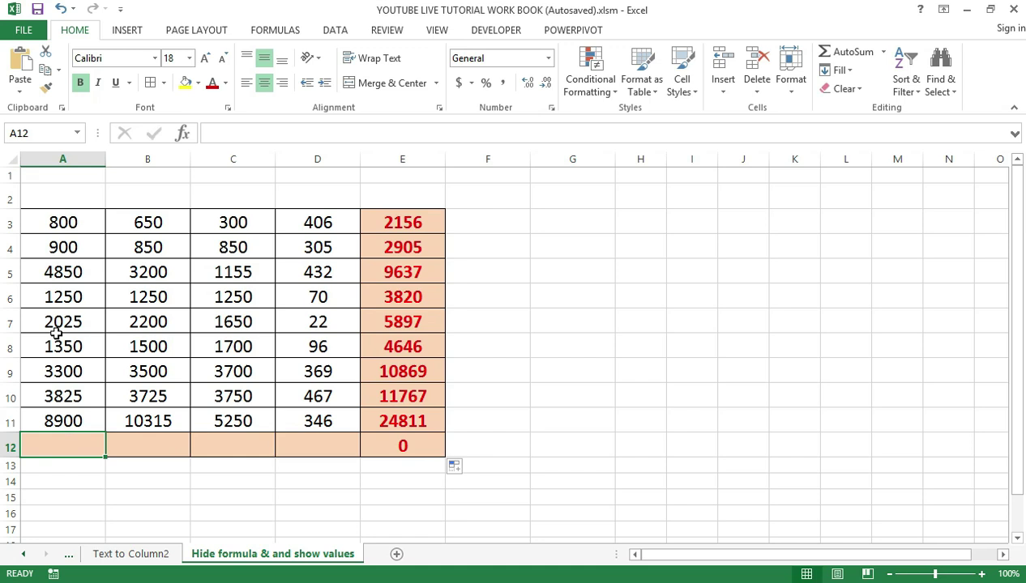
click(53, 230)
drag(52, 229, 318, 423)
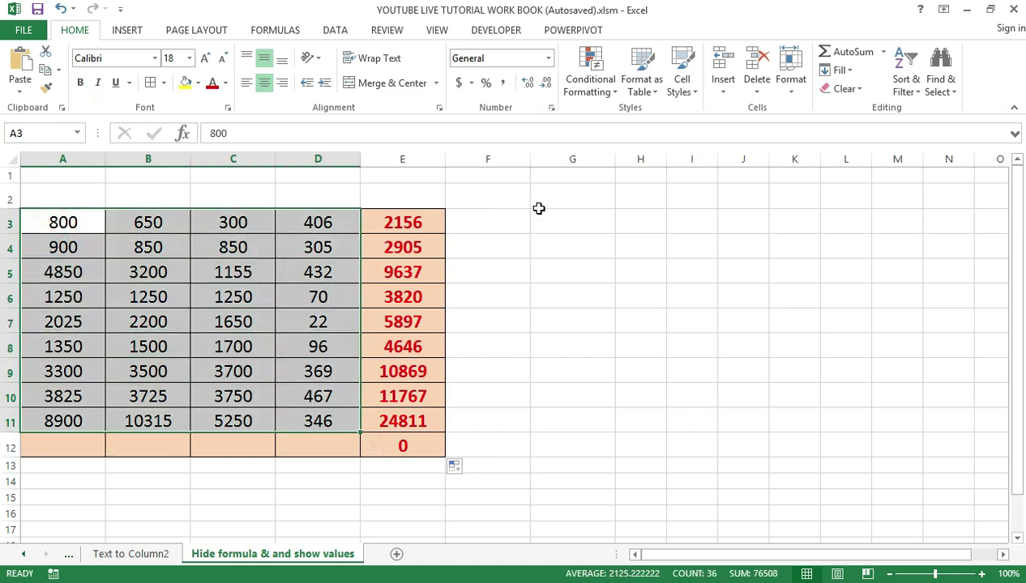
click(847, 51)
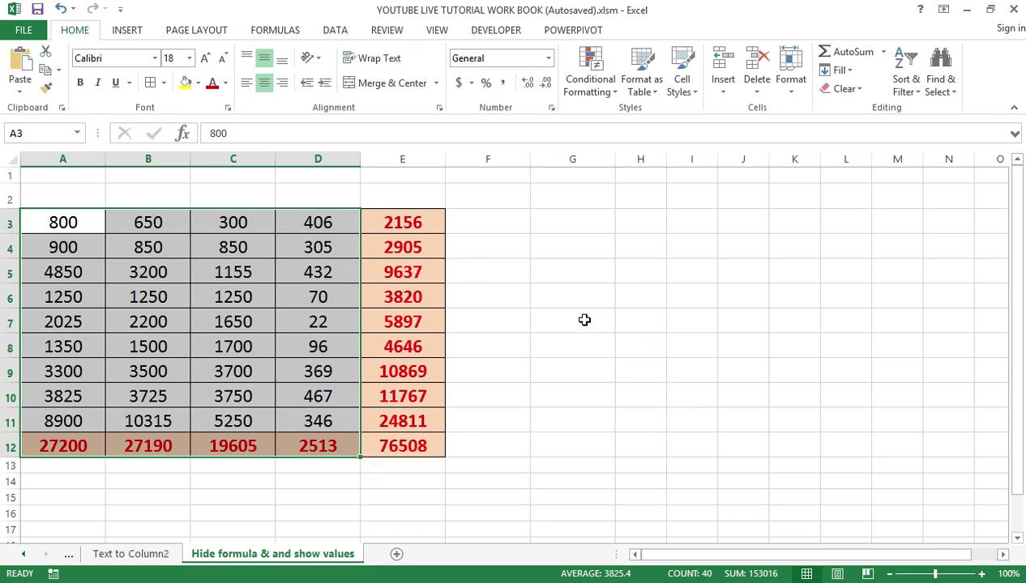
click(558, 352)
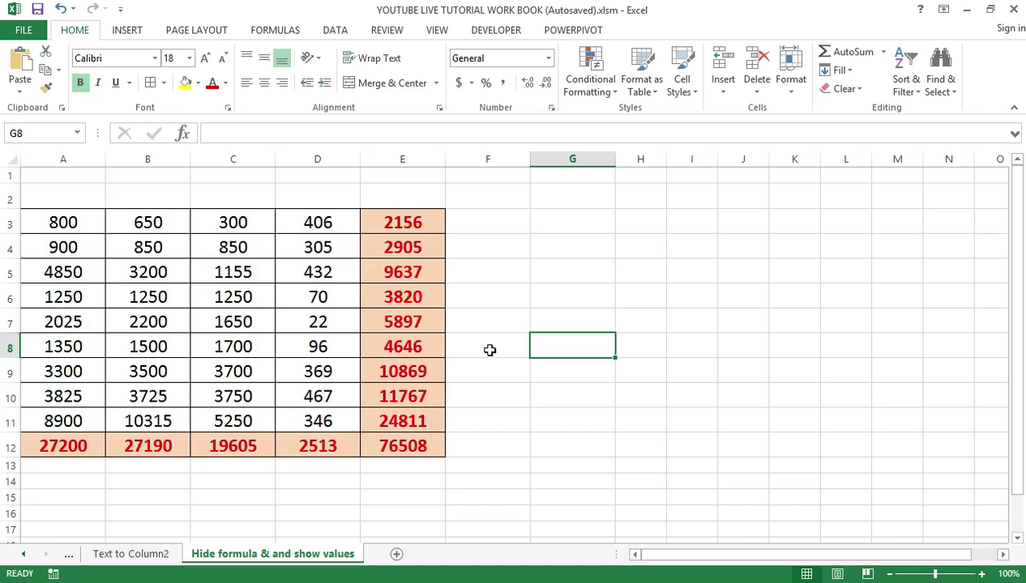
Select all cells with Ctrl+A and bring up Find & Select's Go To Special dialog
click(341, 477)
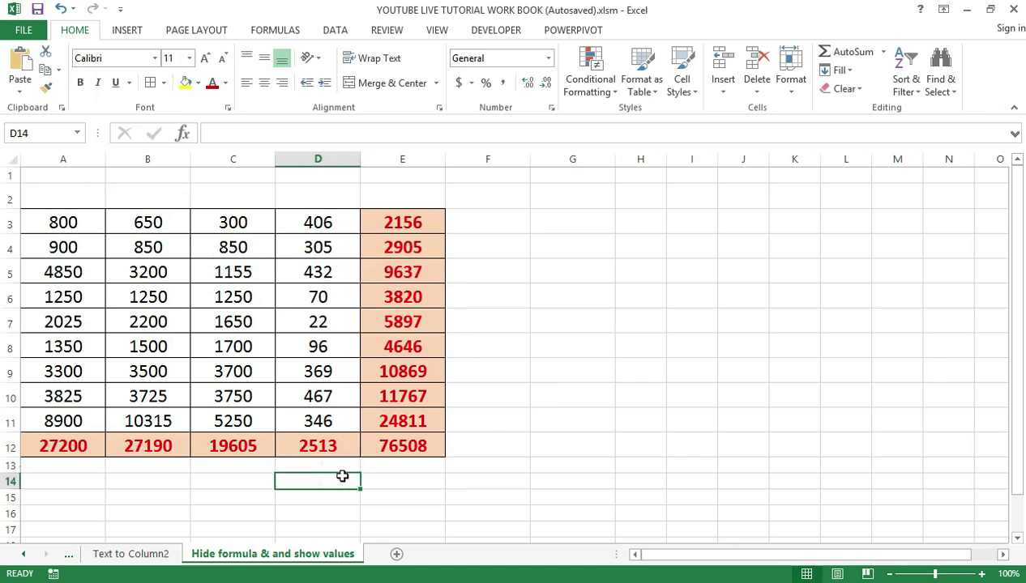
key(ctrl+a)
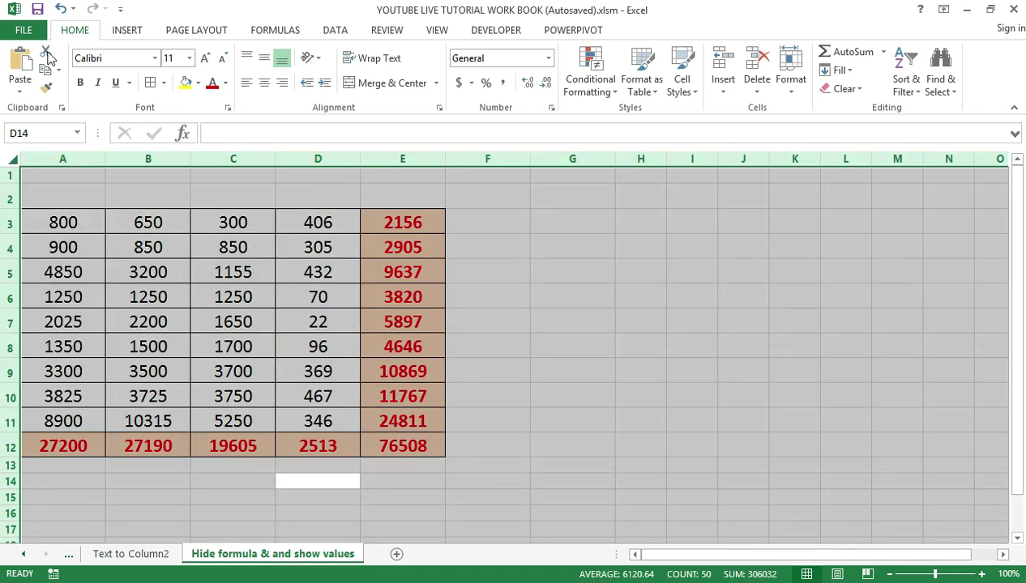
click(125, 30)
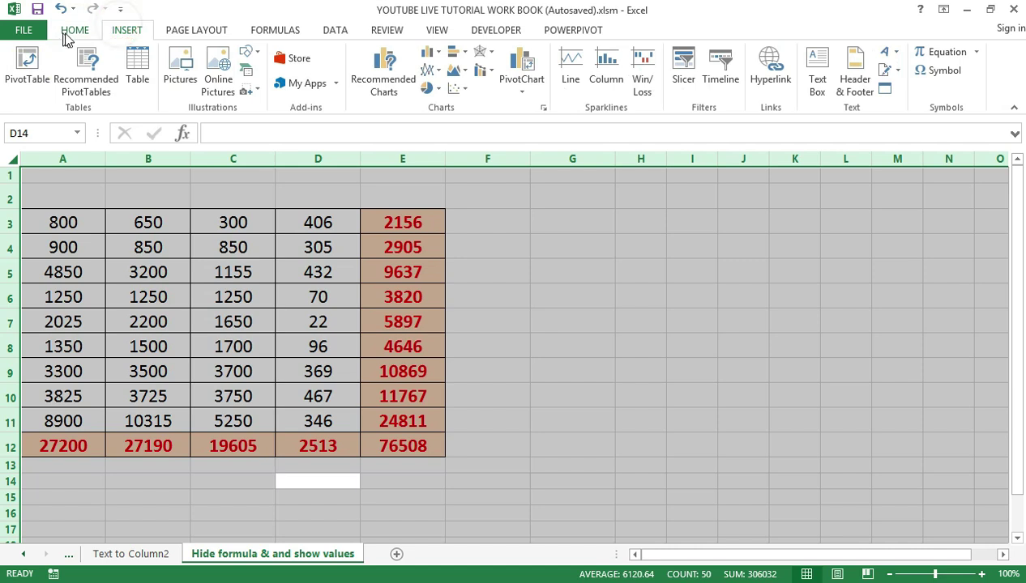
click(73, 32)
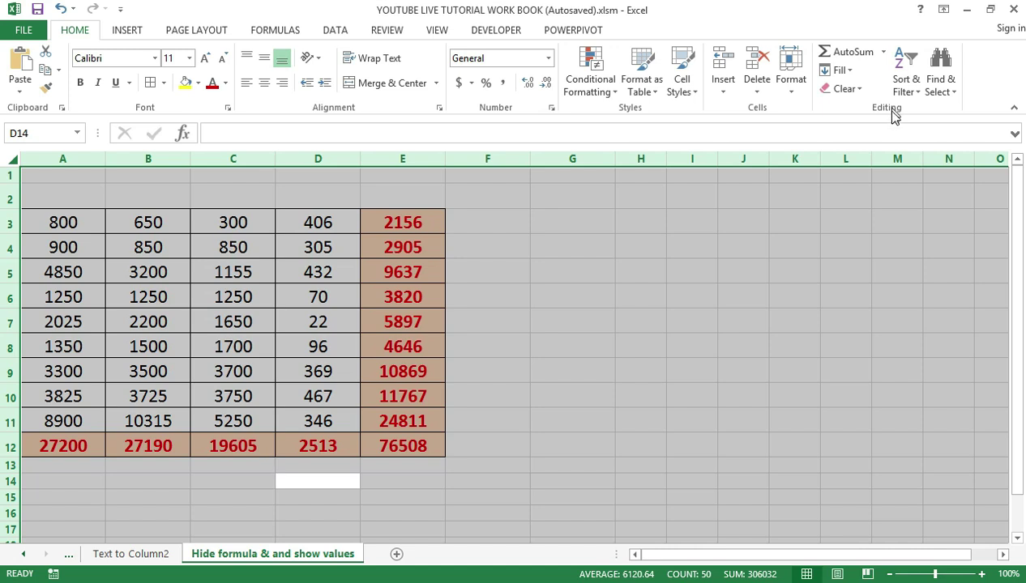
click(938, 78)
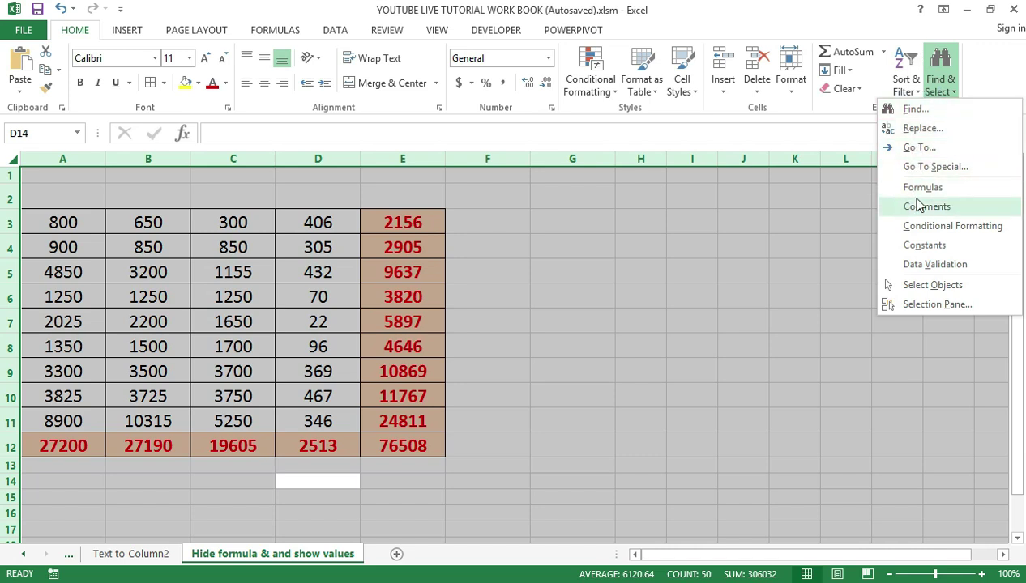
click(924, 168)
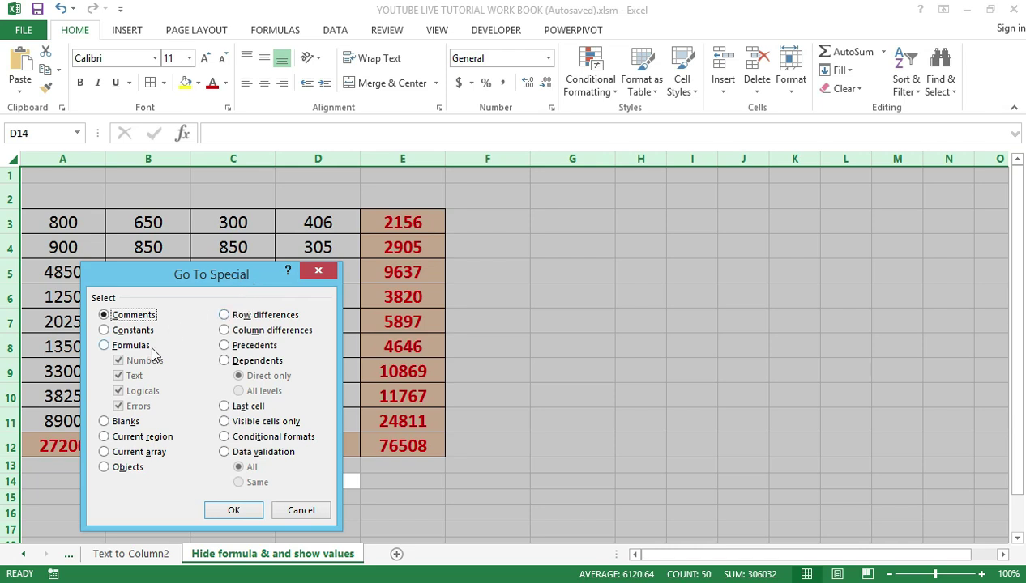
Select all formula cells via Go To Special > Formulas, then deselect them
click(103, 346)
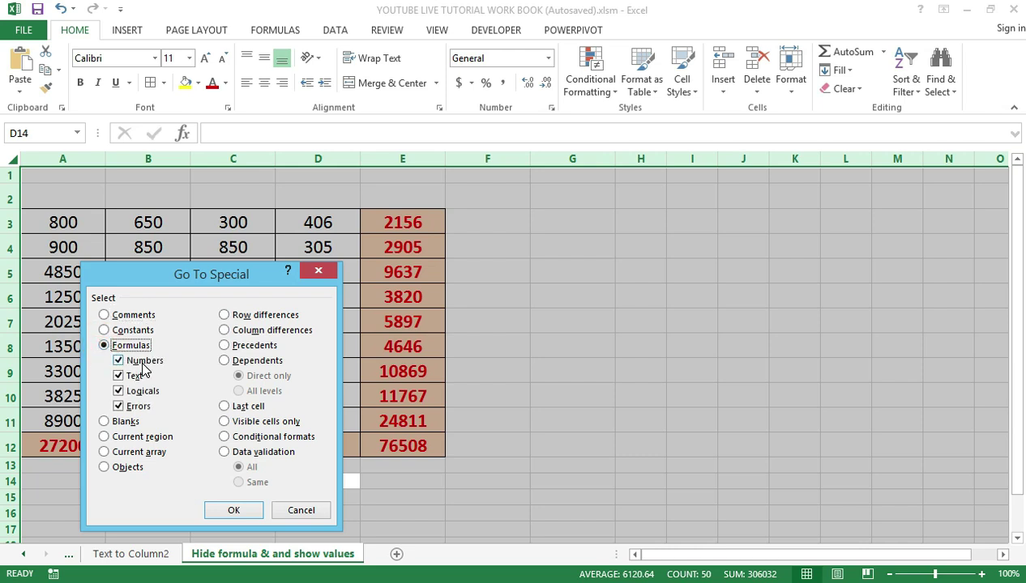
click(235, 510)
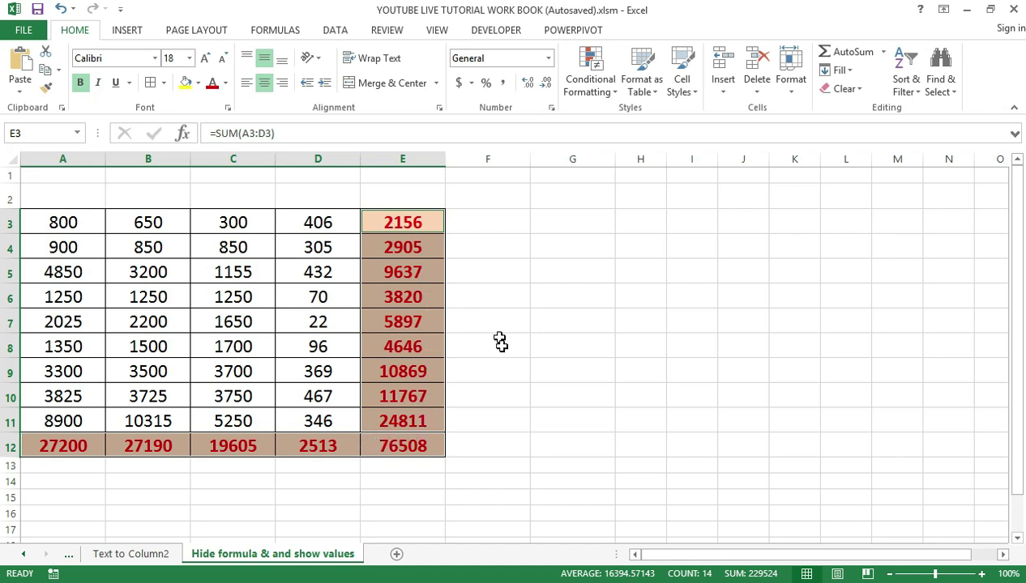
click(527, 392)
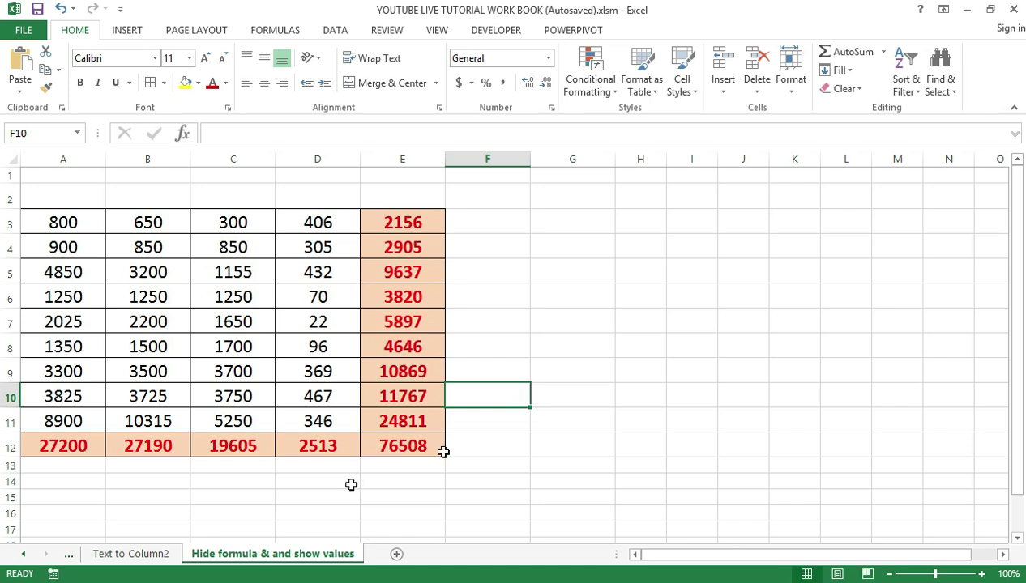
In Format Cells' Protection settings, tick Hidden alongside Locked
key(ctrl+1)
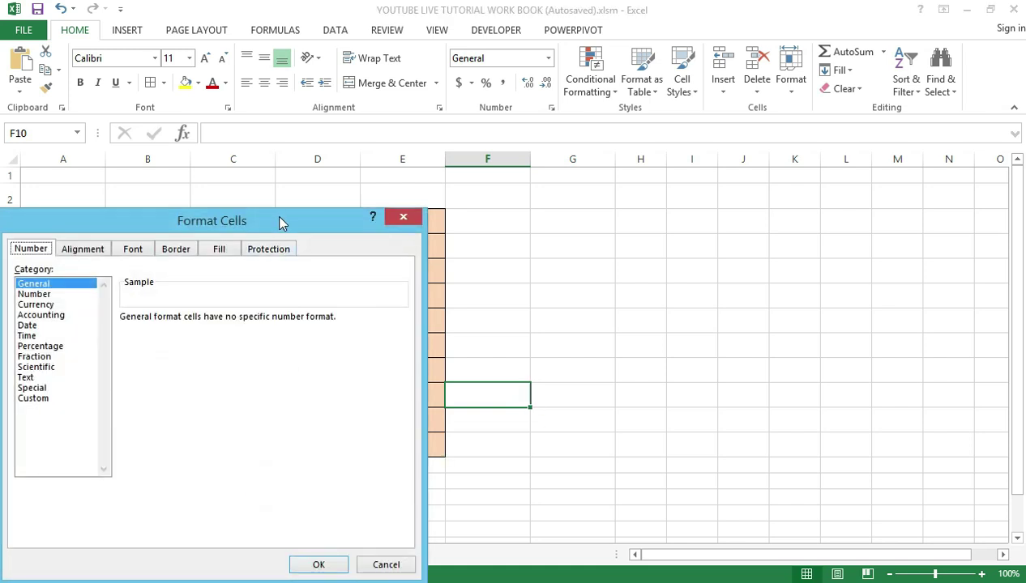
drag(276, 217, 309, 211)
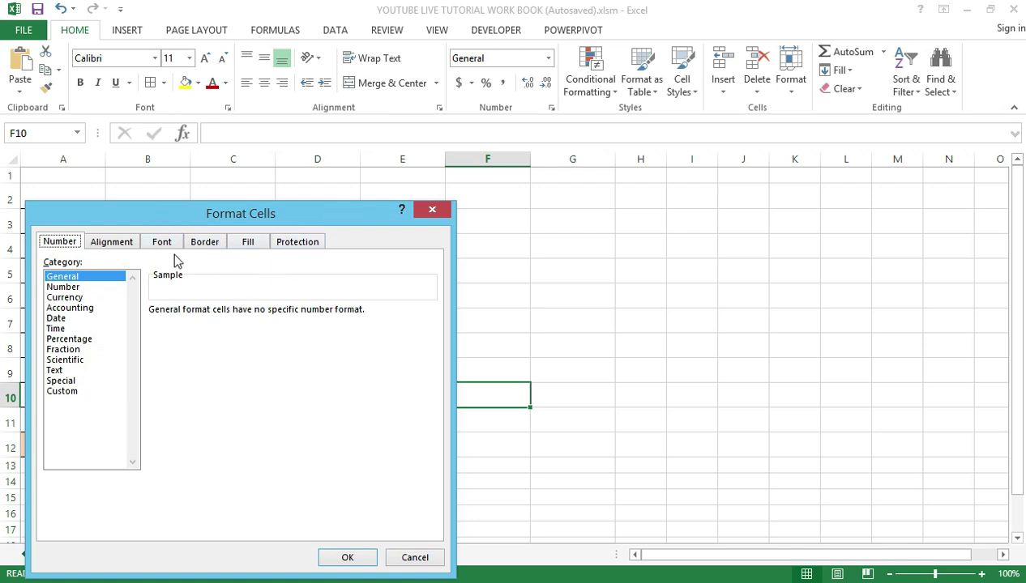
click(293, 244)
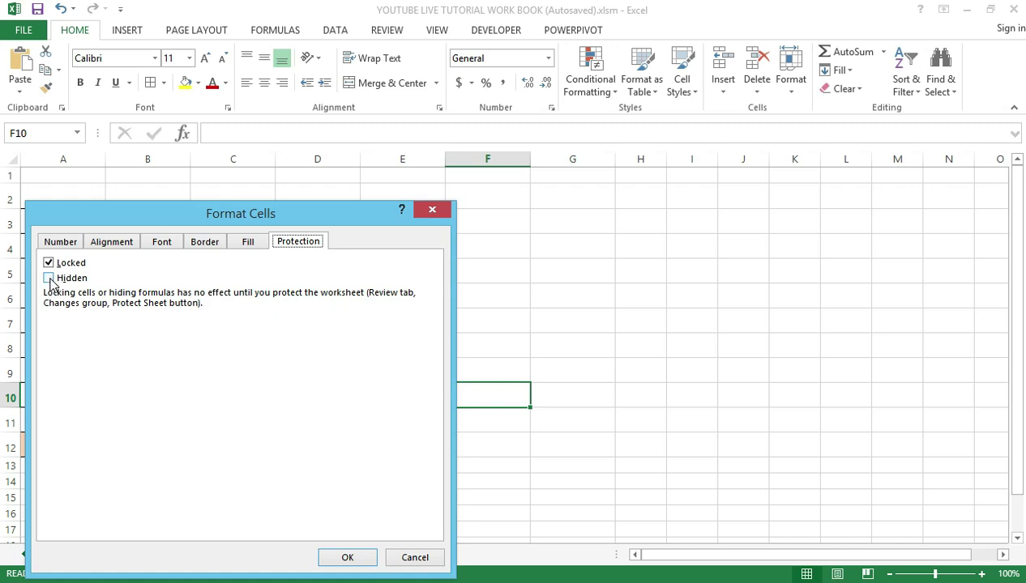
click(50, 278)
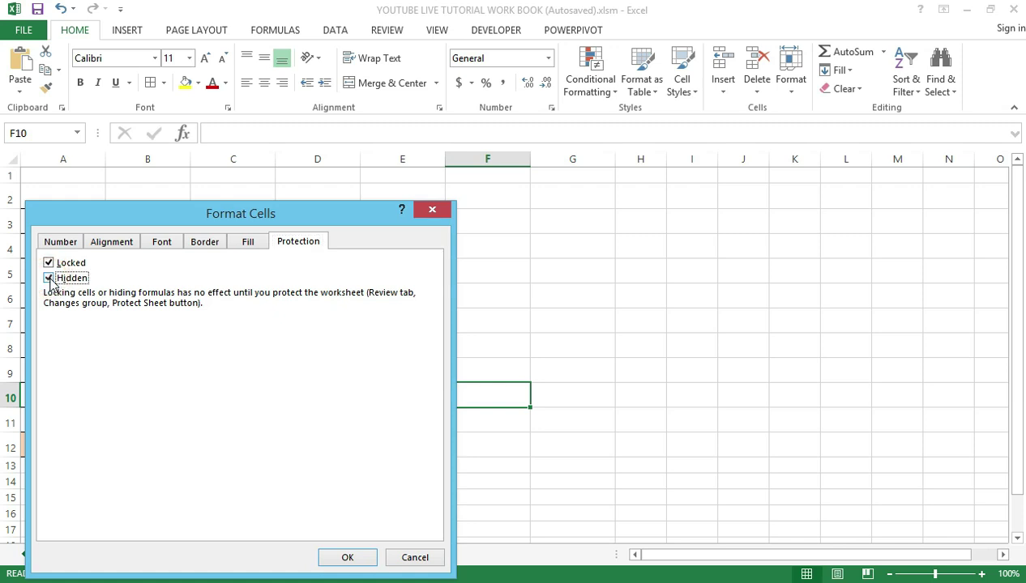
Apply the Locked and Hidden protection settings by confirming Format Cells
click(343, 559)
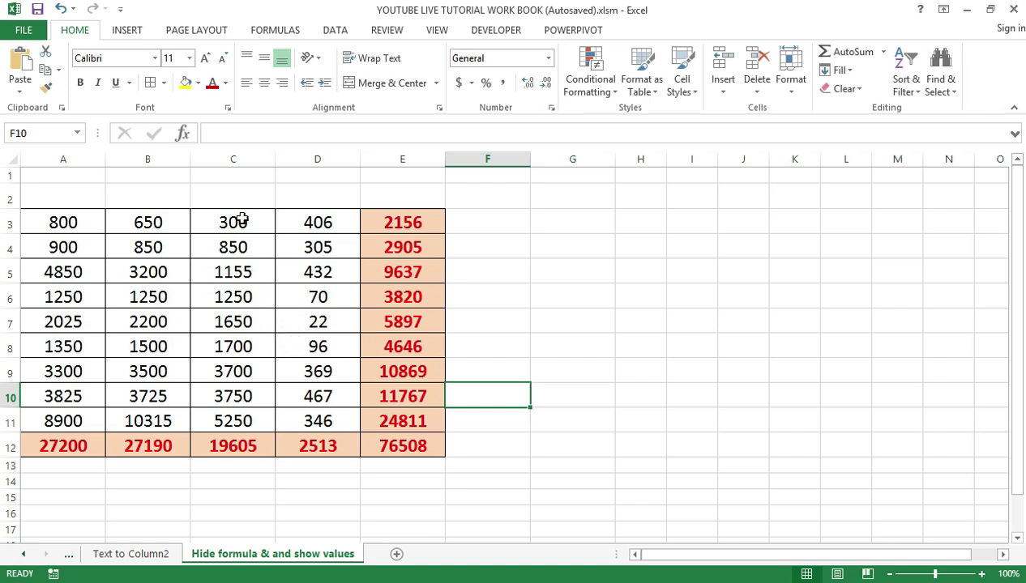
Open Review > Protect Sheet, move it aside, and enter an unprotect password
click(384, 32)
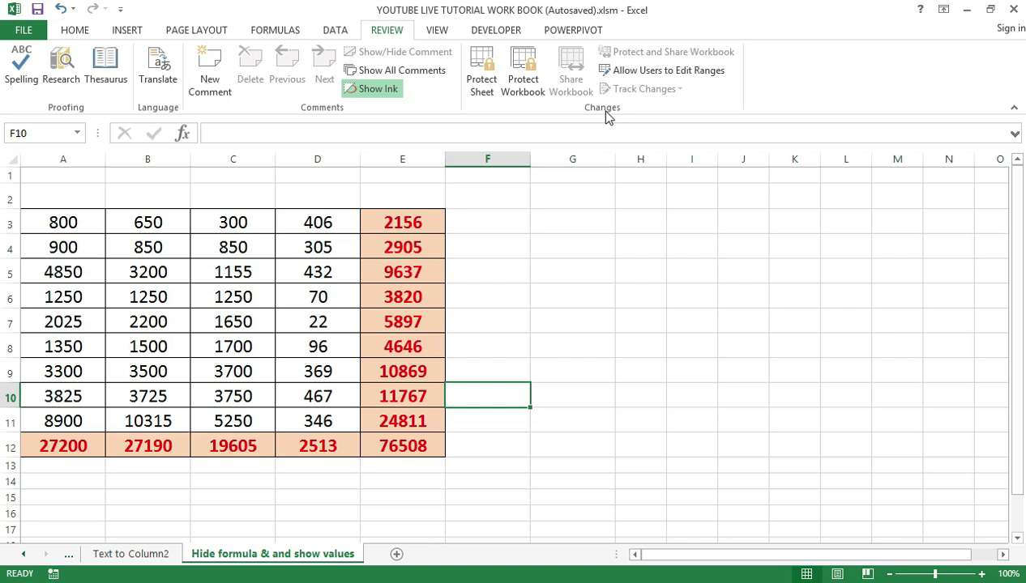
click(482, 69)
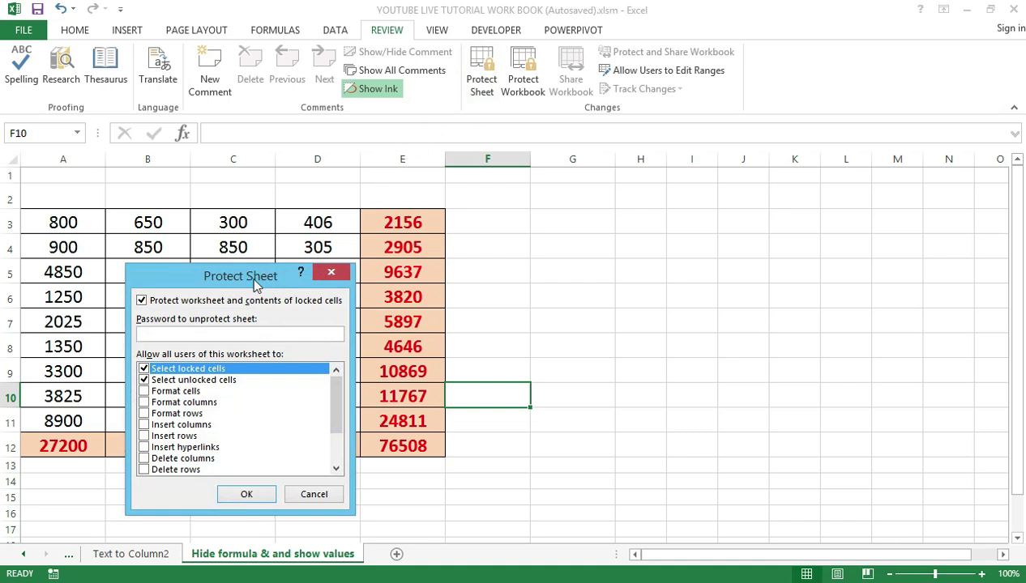
drag(255, 283, 686, 208)
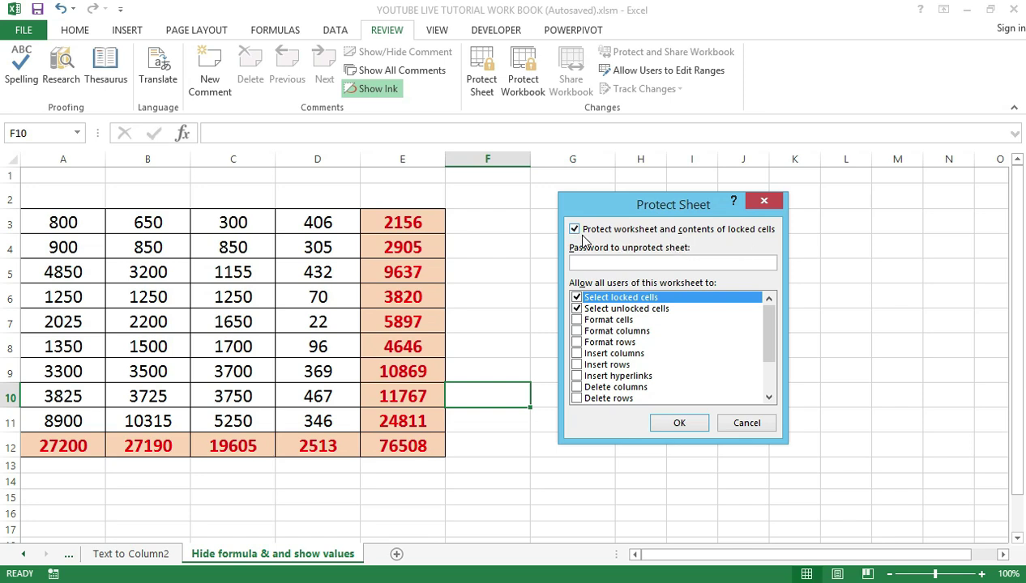
click(636, 261)
Accept Protect Sheet and re-enter the password to confirm, protecting the worksheet
click(674, 426)
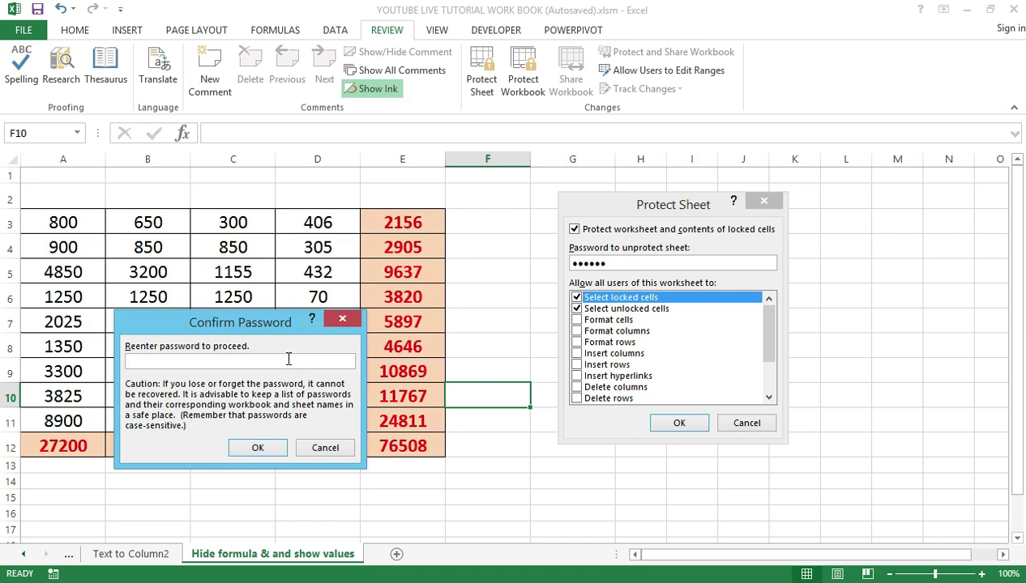
click(257, 359)
click(269, 446)
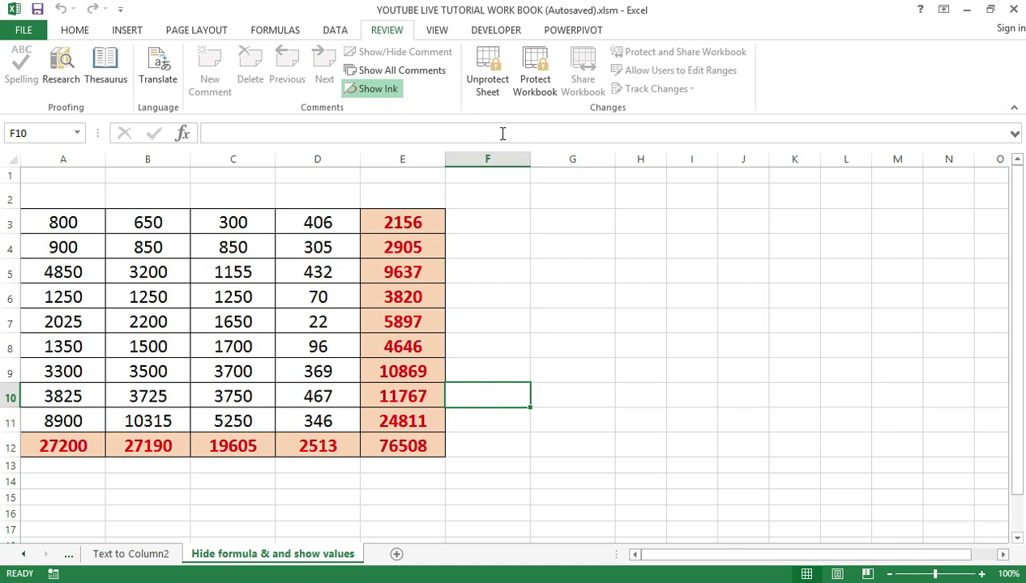
click(387, 93)
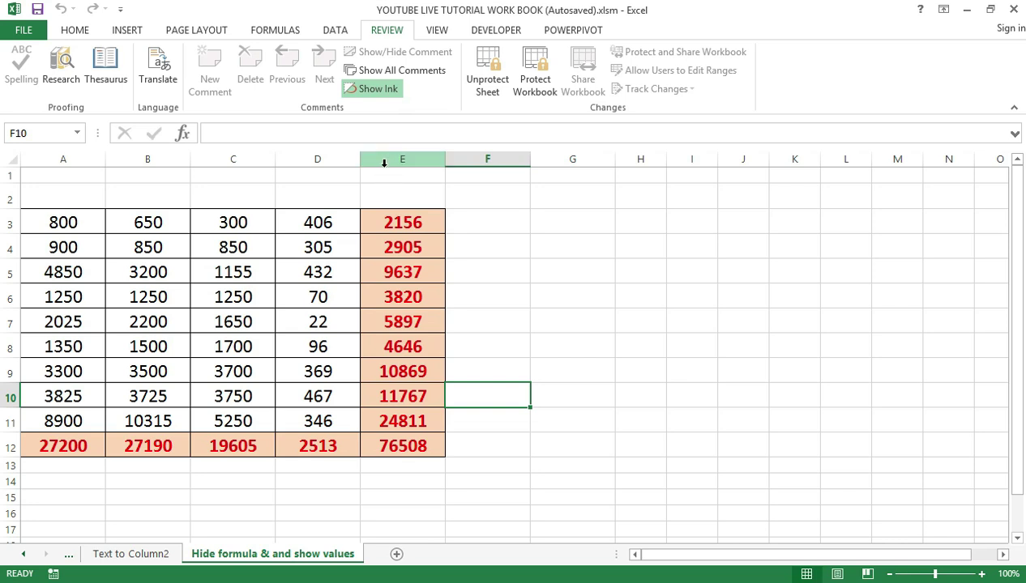
click(413, 290)
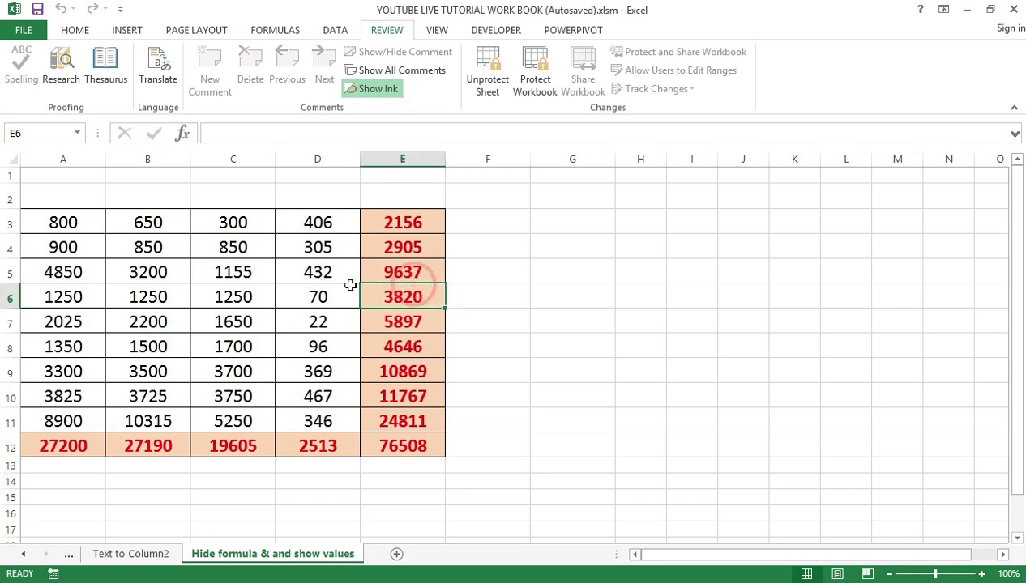
double_click(386, 248)
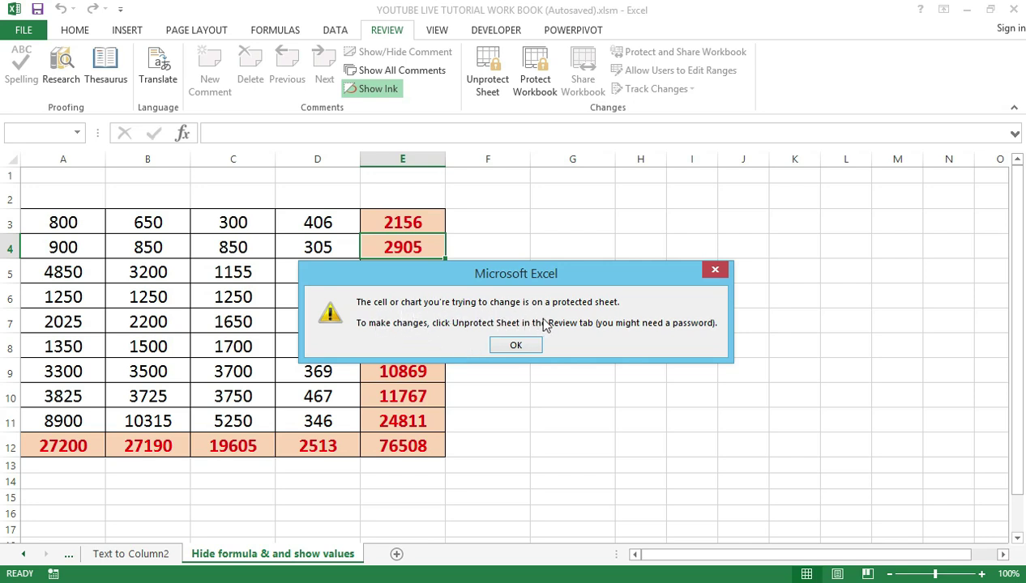
click(516, 345)
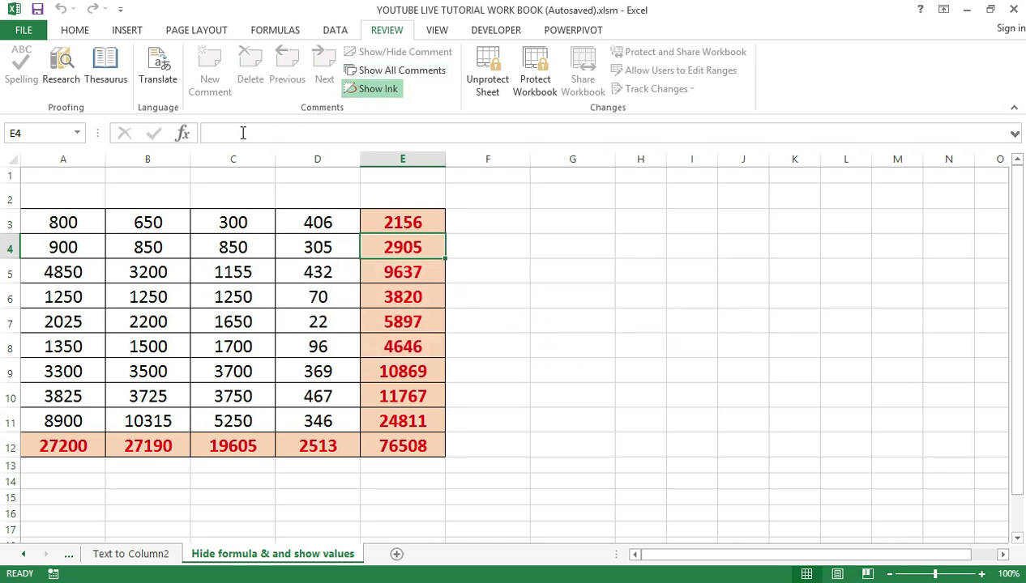
mouse_move(265, 156)
mouse_down()
mouse_move(280, 155)
mouse_move(280, 167)
mouse_up()
click(486, 69)
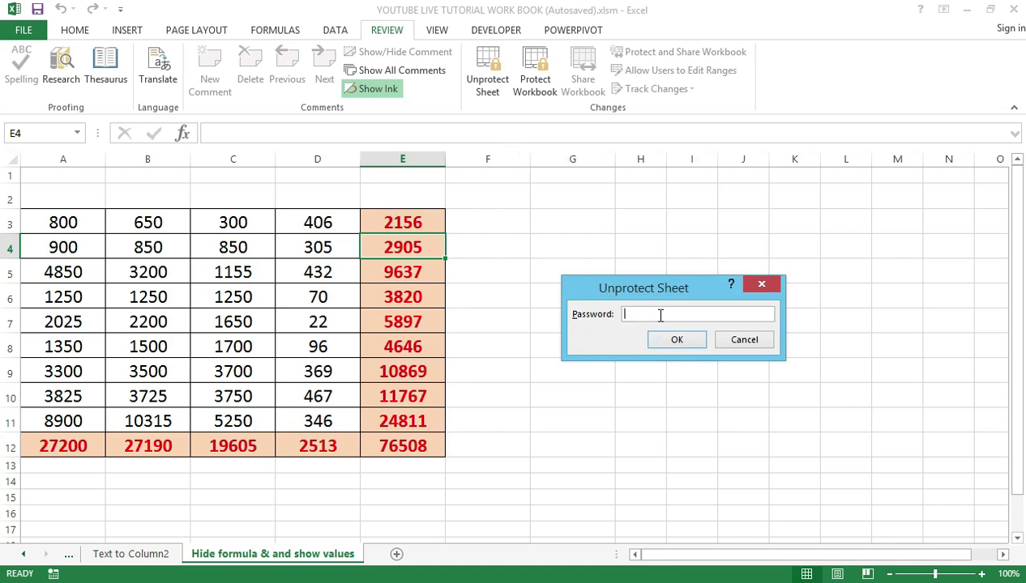
click(749, 288)
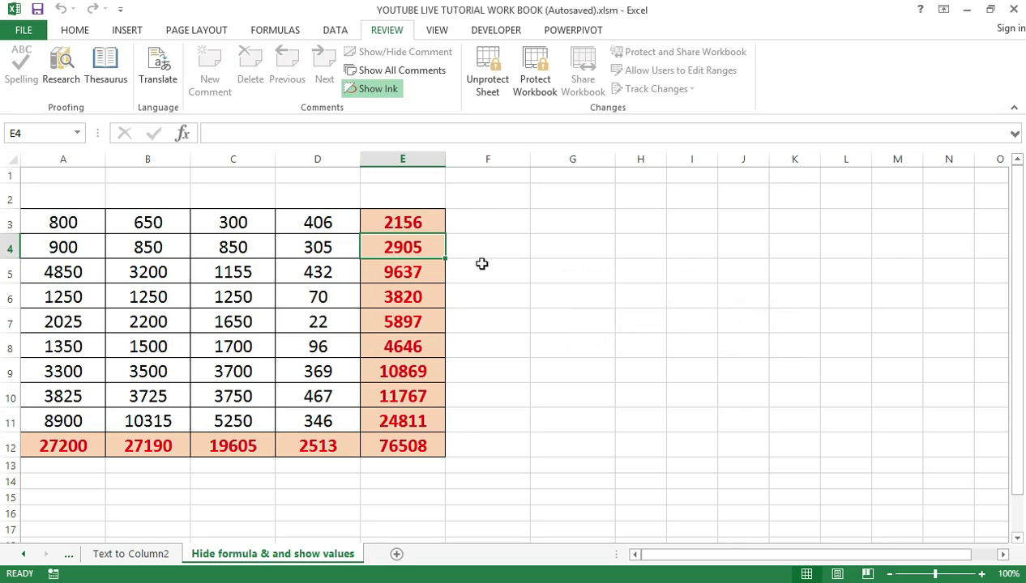
click(390, 267)
click(404, 243)
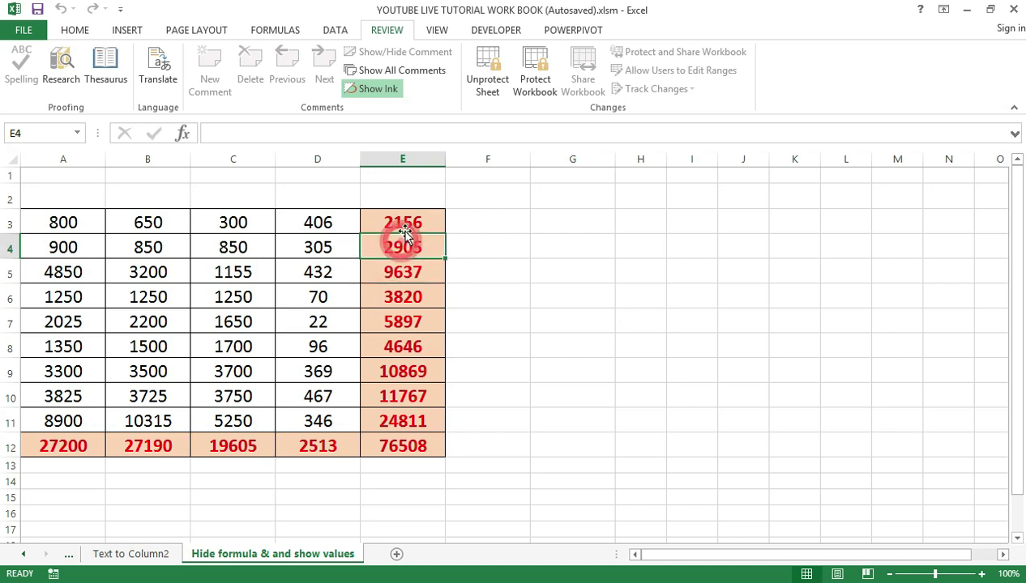
click(403, 225)
click(409, 247)
click(403, 297)
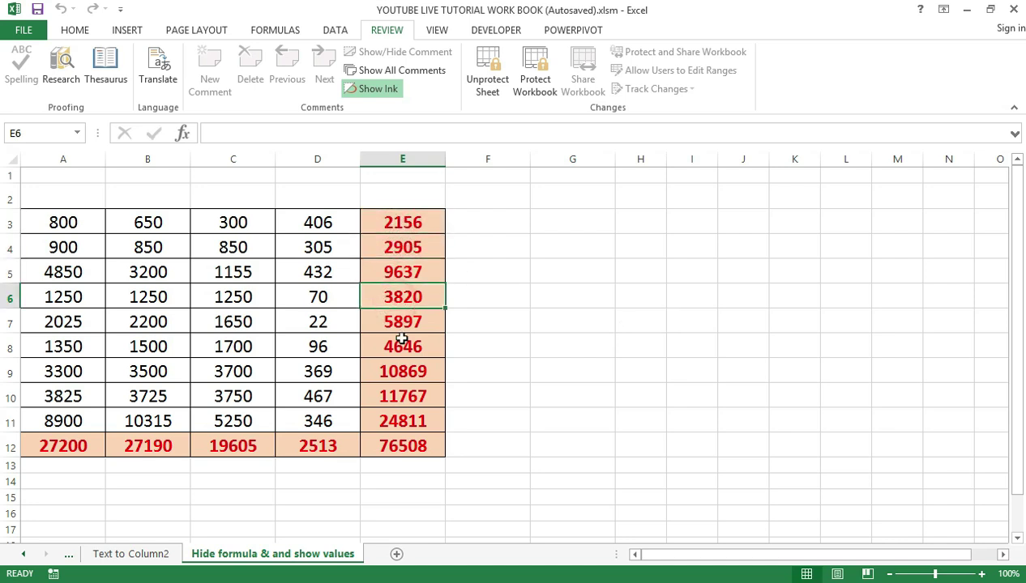
click(402, 340)
click(397, 368)
click(401, 224)
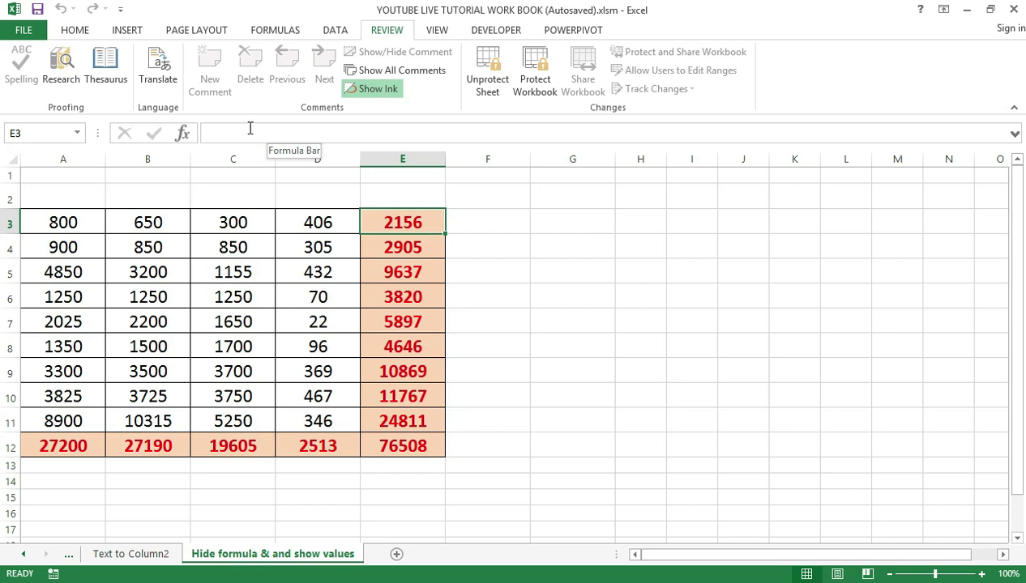
click(384, 242)
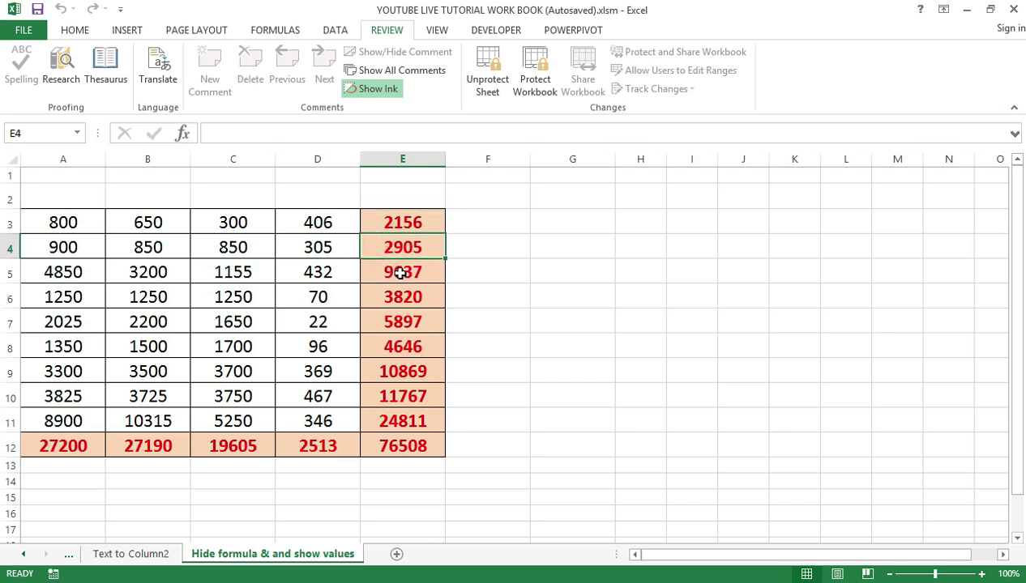
click(401, 273)
click(400, 298)
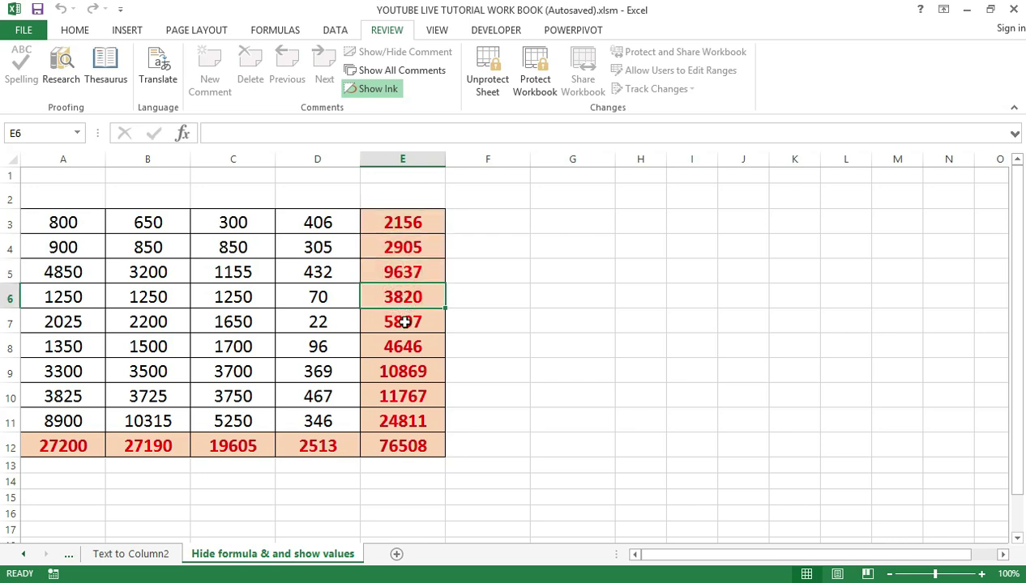
click(404, 321)
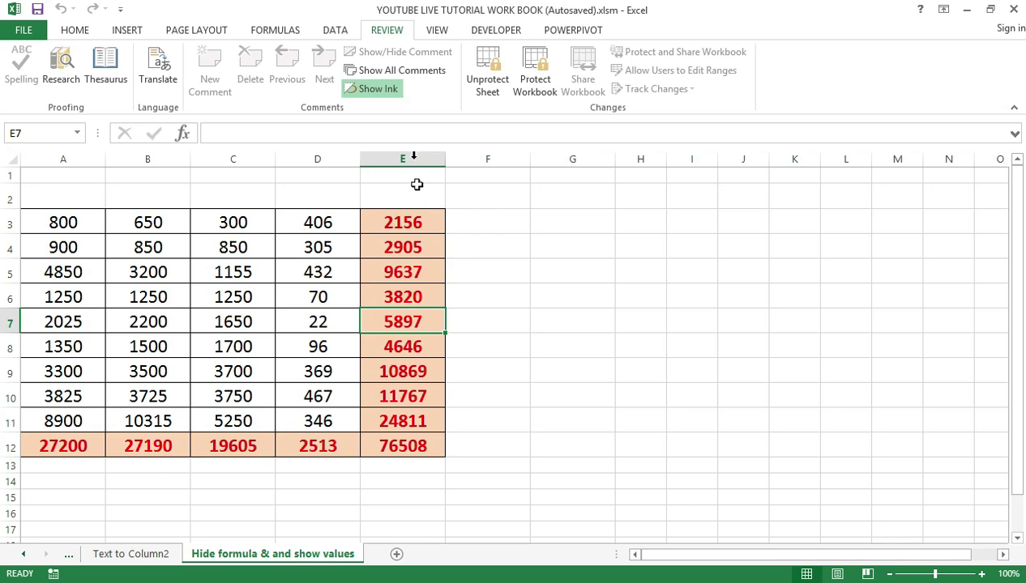
click(411, 227)
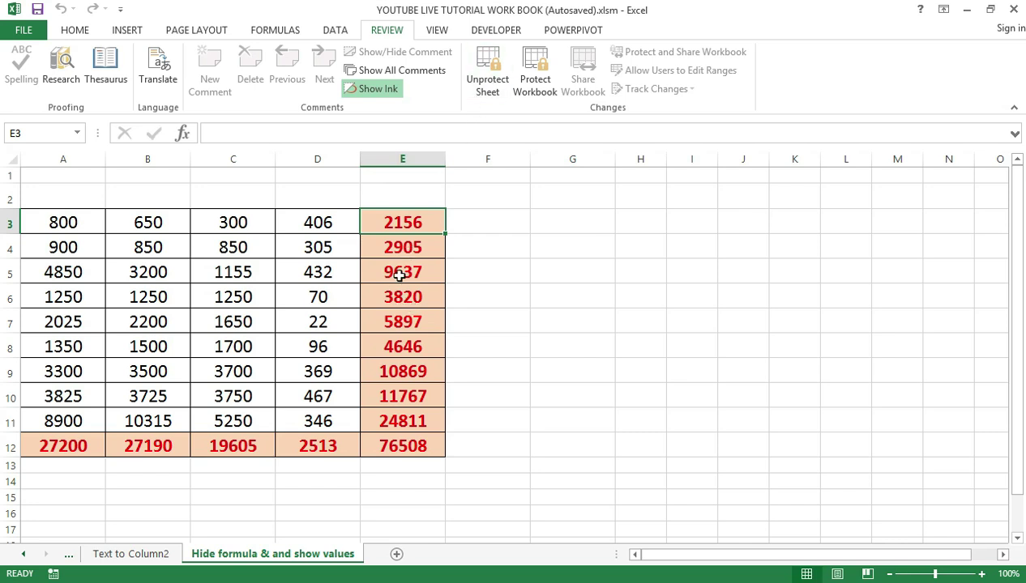
Unprotect the sheet from Review by entering the sheet password
click(489, 73)
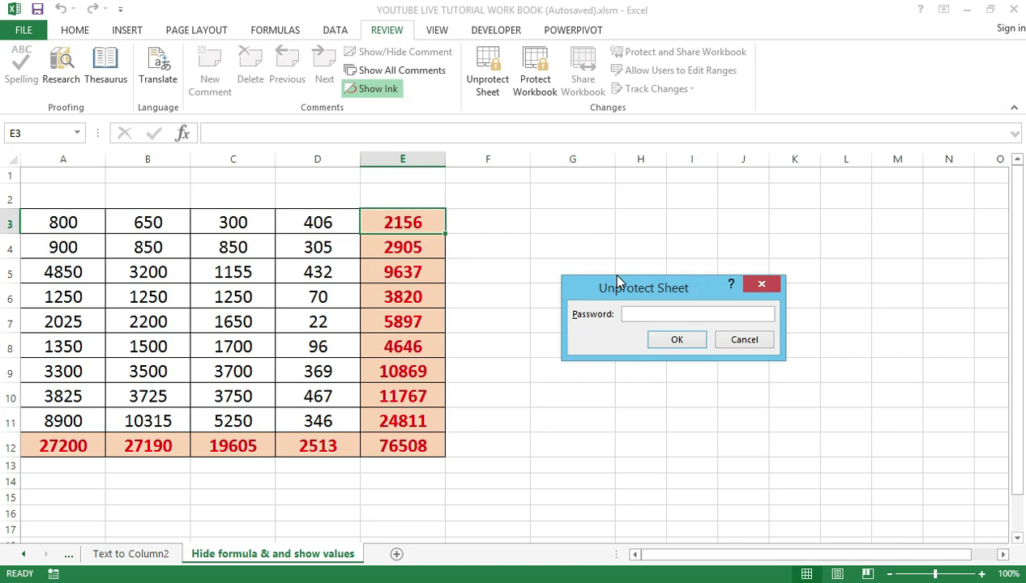
text(123456)
click(678, 341)
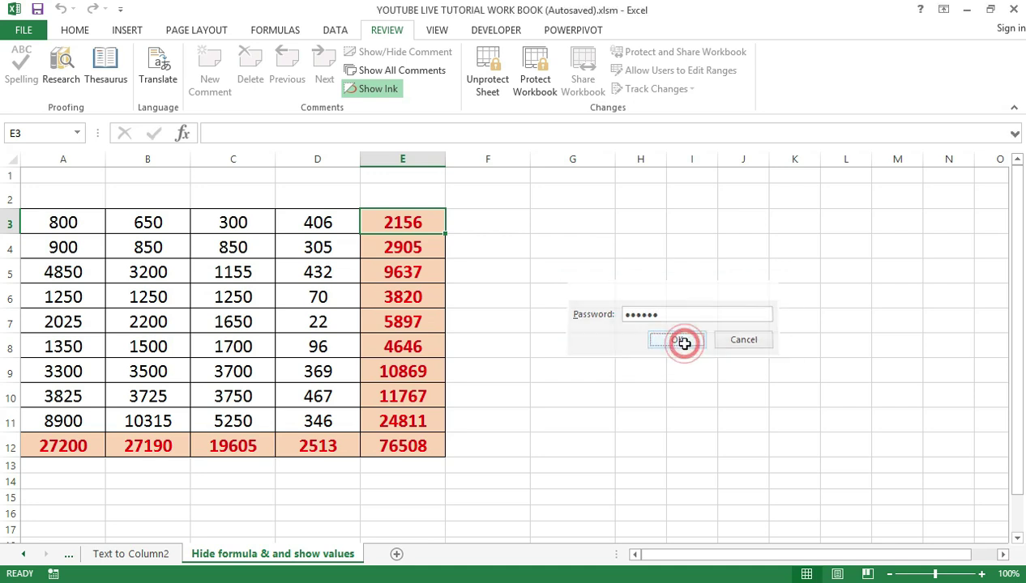
Inspect the now-visible SUM formulas in E4, E10 and C12
click(413, 251)
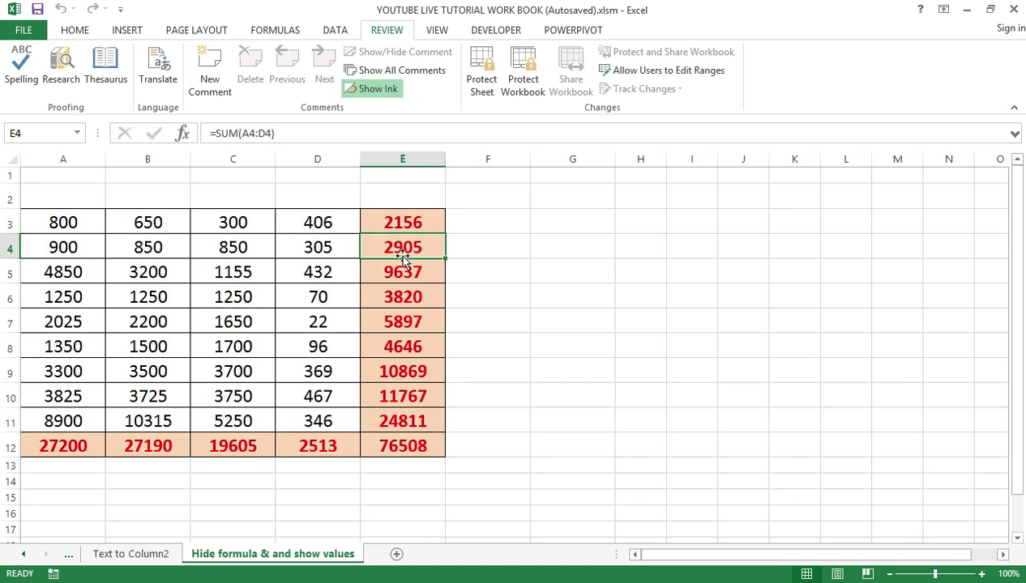
click(409, 397)
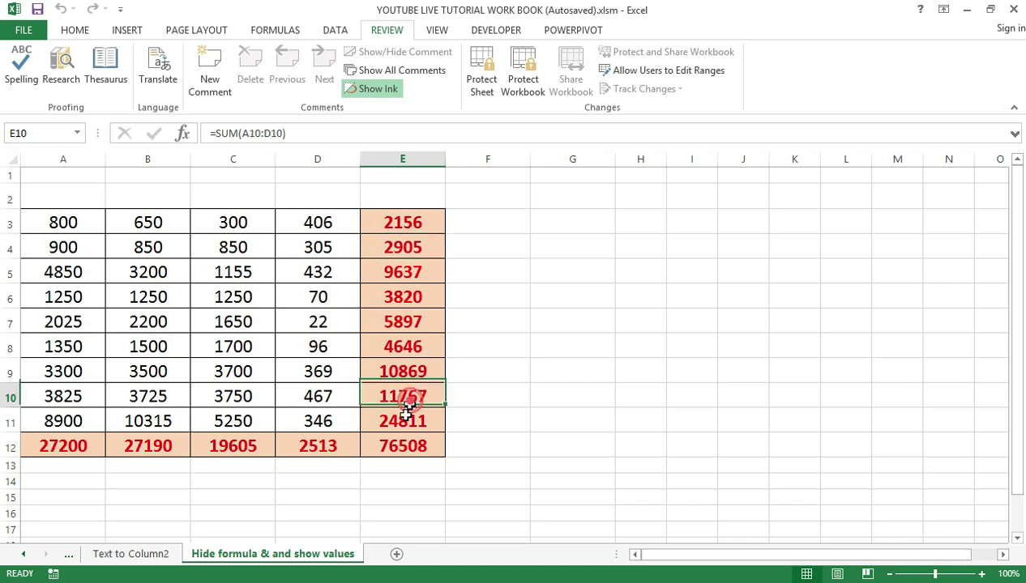
click(222, 444)
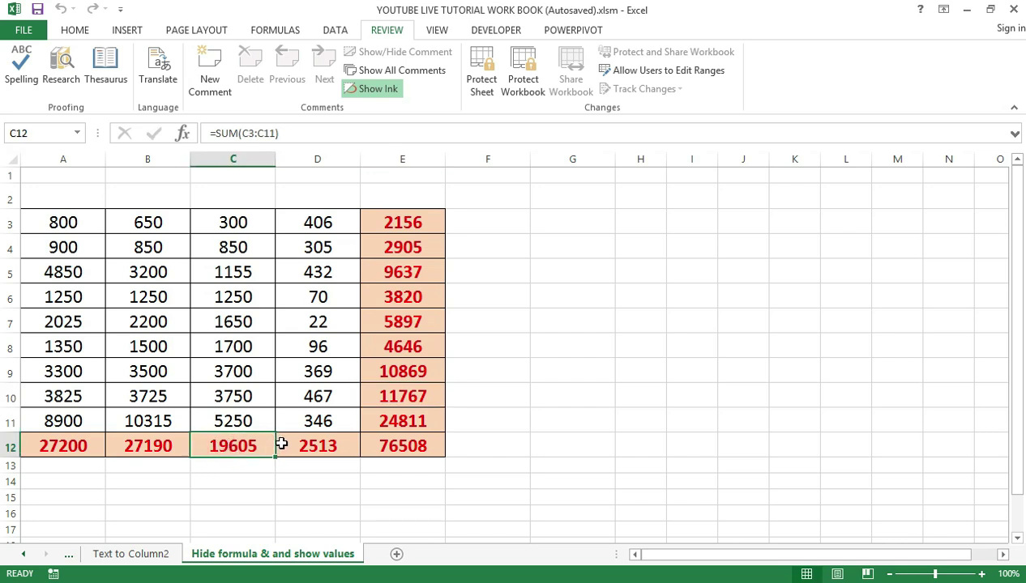